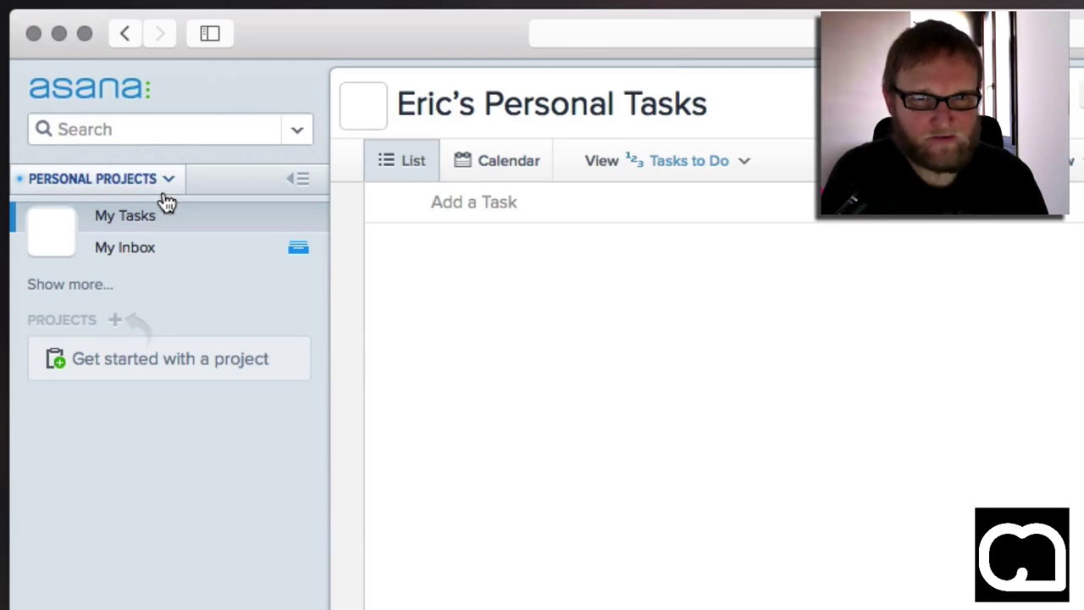
Switch to the ChurchMag Blog Post workspace from the workspace overview.
{"action": "left_click", "coordinate": [166, 188]}
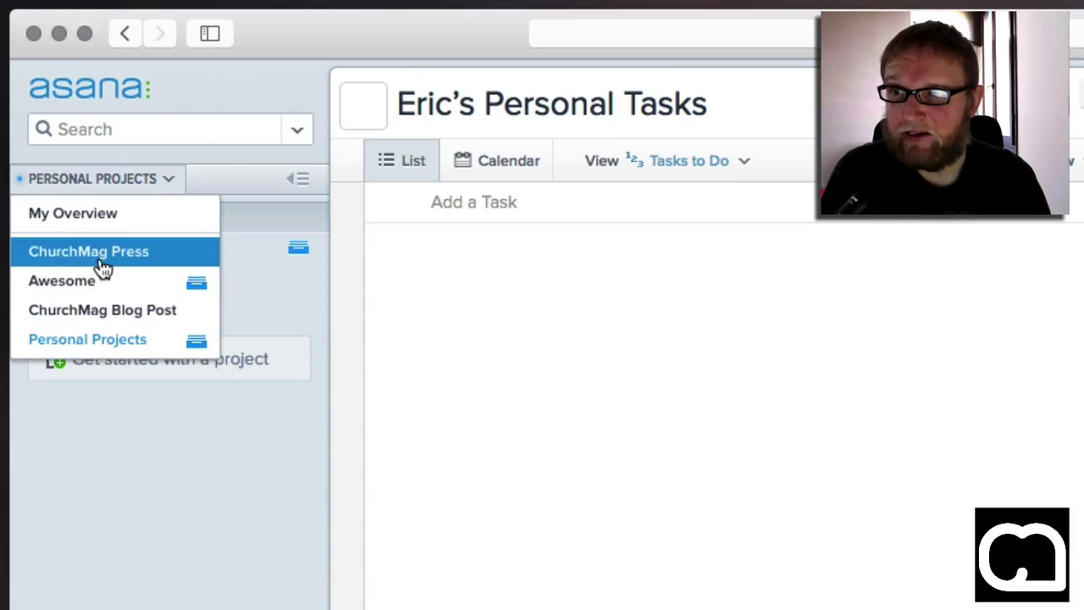
{"action": "left_click", "coordinate": [107, 225]}
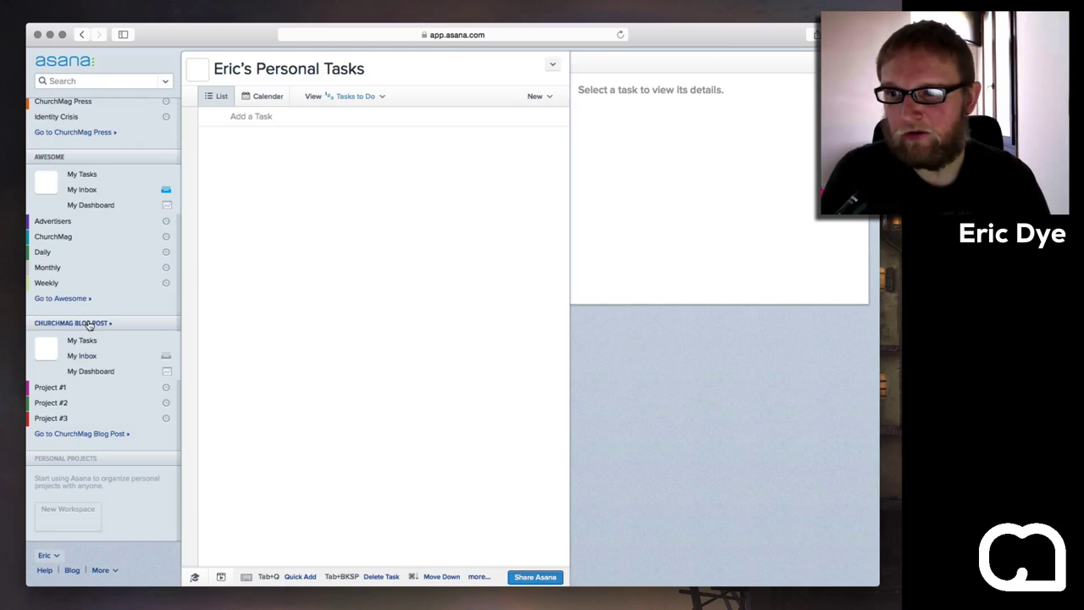
{"action": "left_click", "coordinate": [89, 324]}
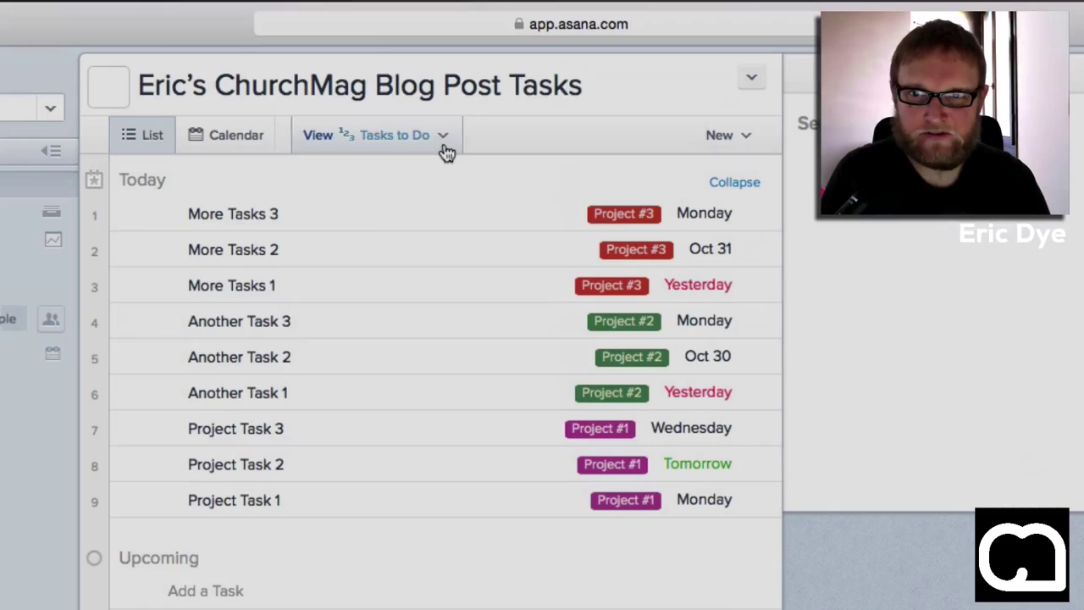
Check the My Tasks view options, then open More Tasks 3's details.
{"action": "left_click", "coordinate": [383, 98]}
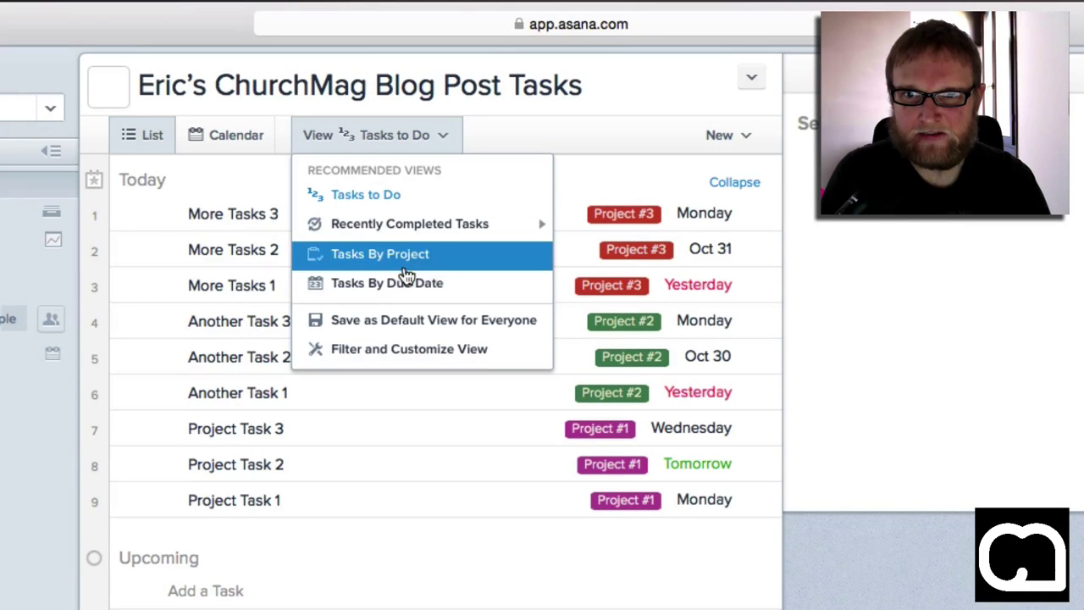
{"action": "mouse_move", "coordinate": [418, 212]}
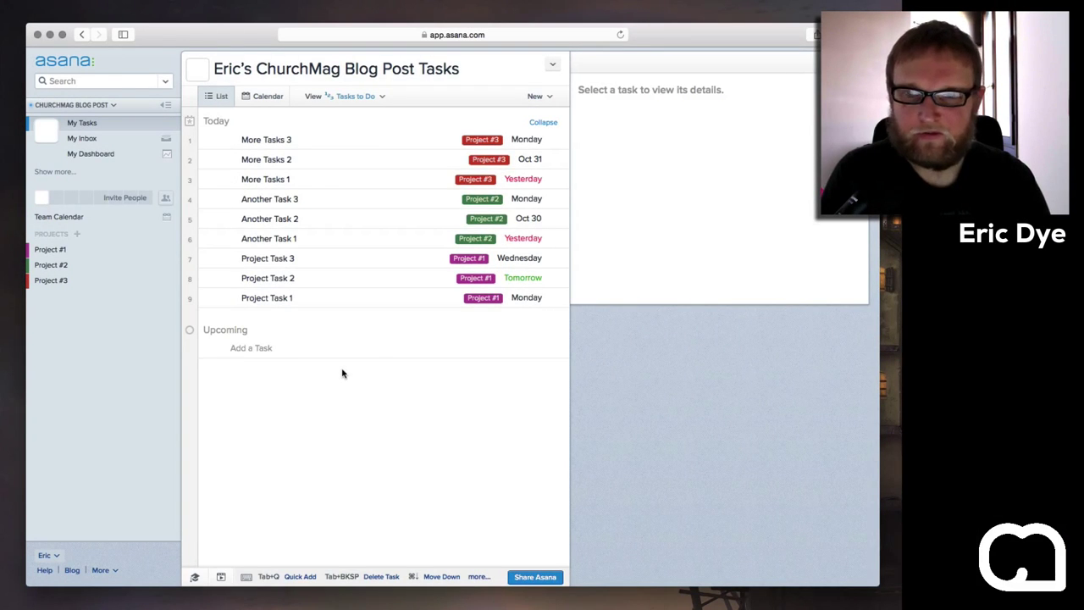
{"action": "left_click", "coordinate": [307, 139]}
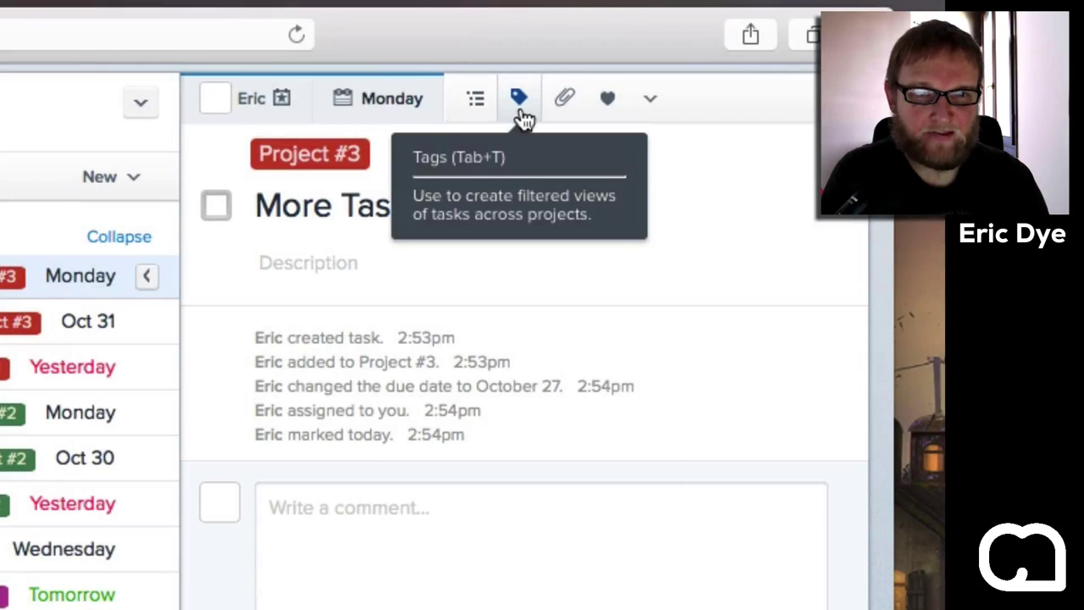
Create and apply a Daily tag to More Tasks 3 and a Weekly tag to More Tasks 2.
{"action": "left_click", "coordinate": [520, 102]}
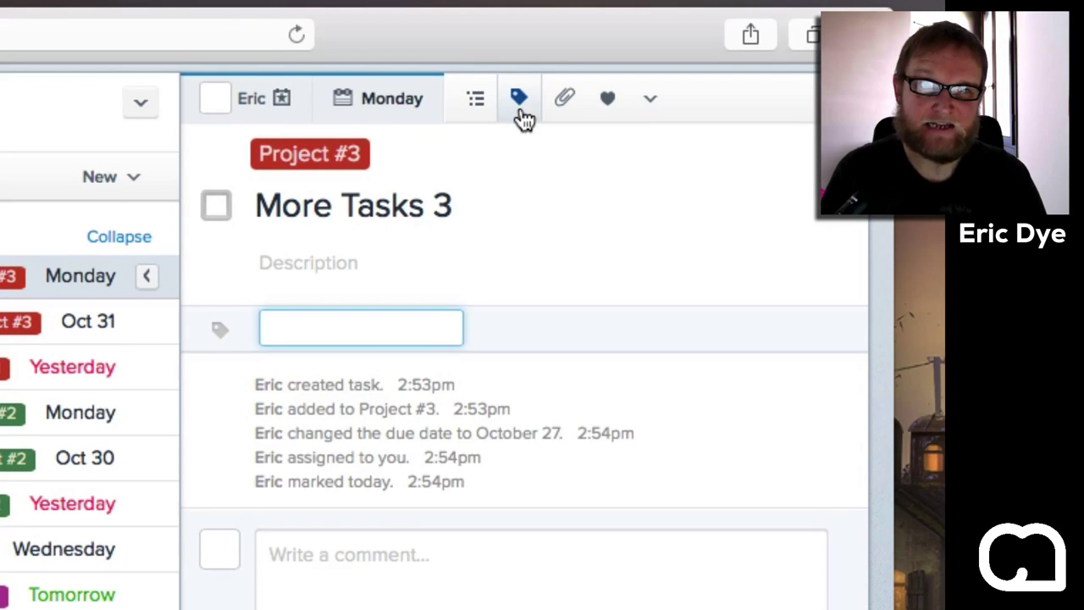
{"action": "type", "text": "Daily"}
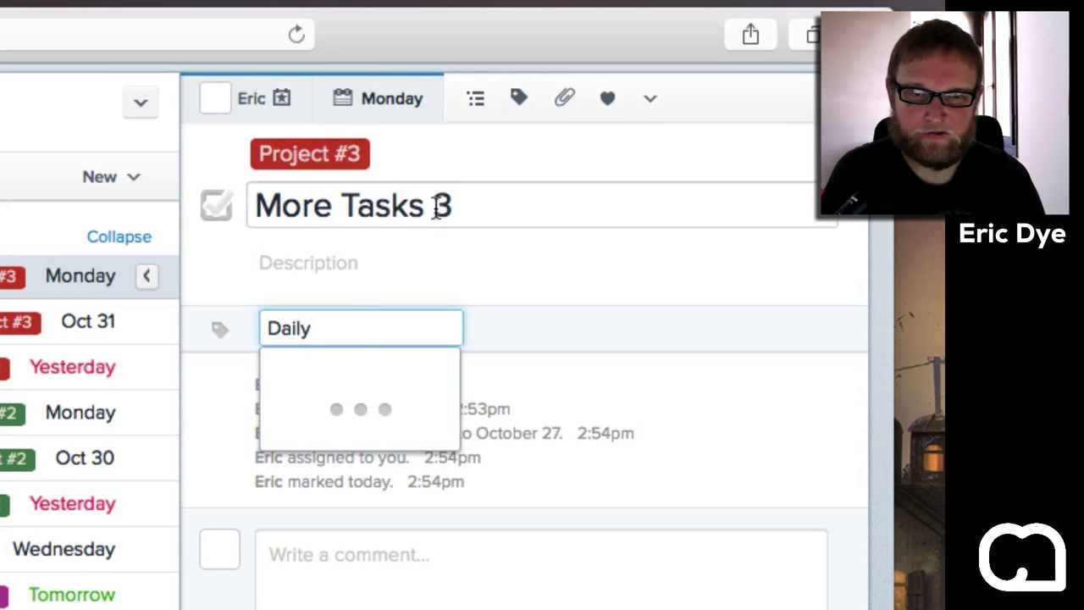
{"action": "left_click", "coordinate": [301, 397]}
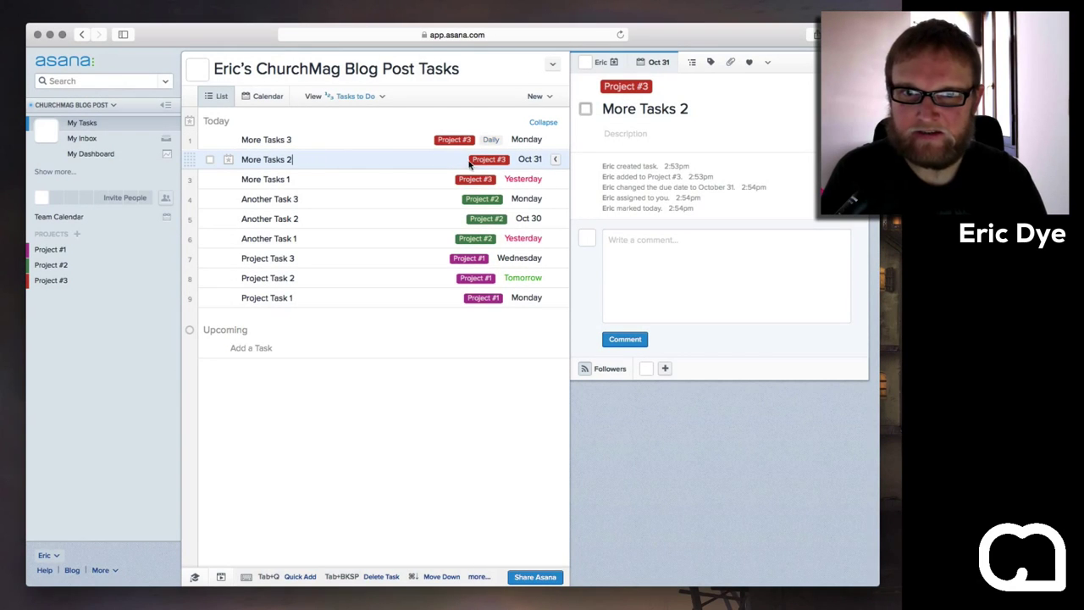
{"action": "left_click", "coordinate": [710, 62]}
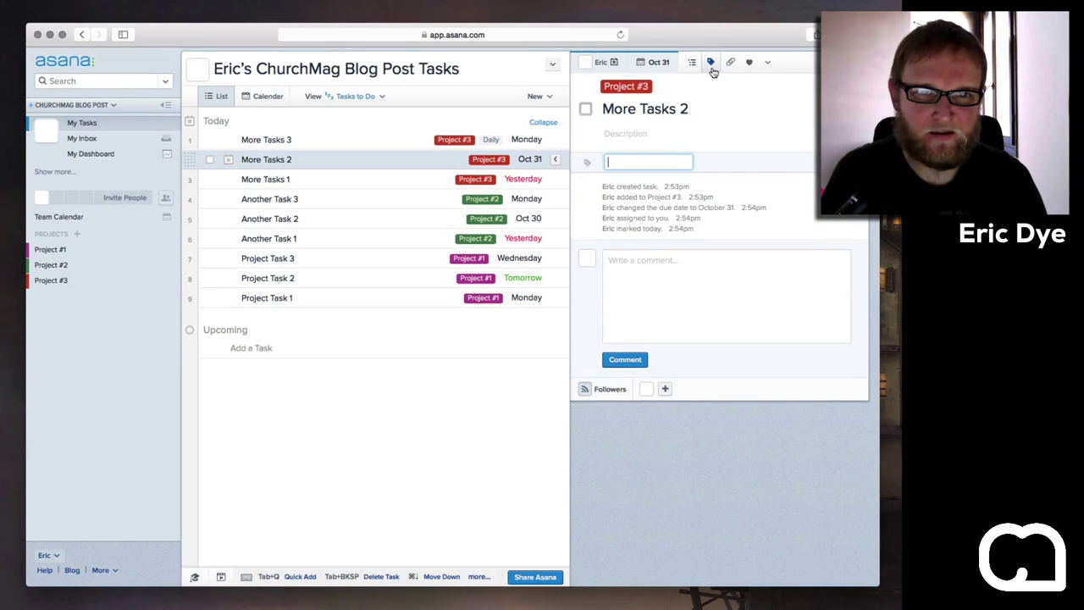
{"action": "type", "text": "Weekly"}
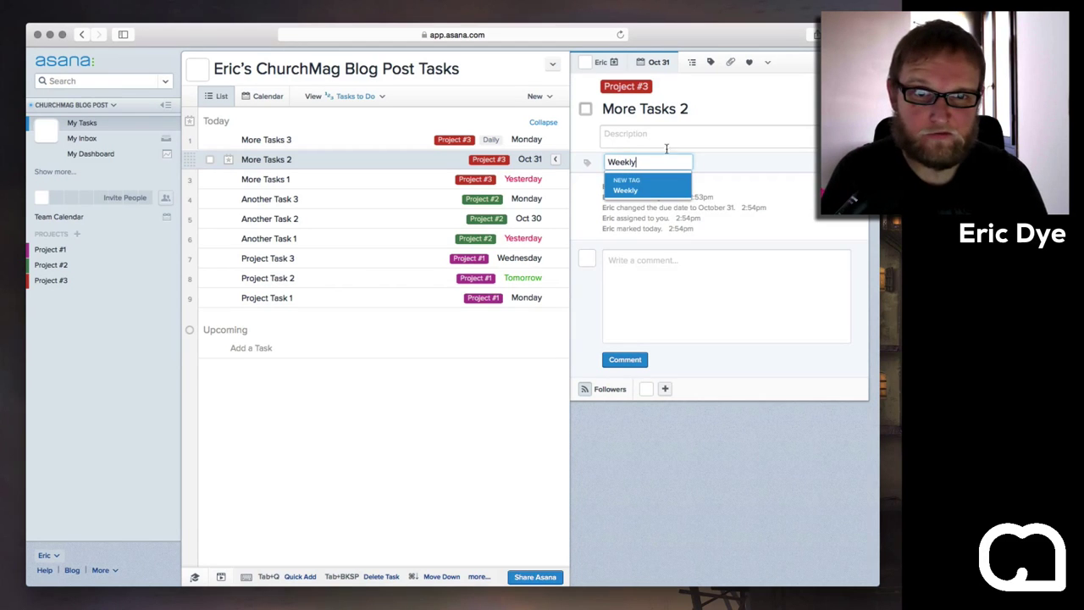
{"action": "left_click", "coordinate": [642, 190]}
Open More Tasks 1 and give it a new Monthly tag.
{"action": "left_click", "coordinate": [395, 178]}
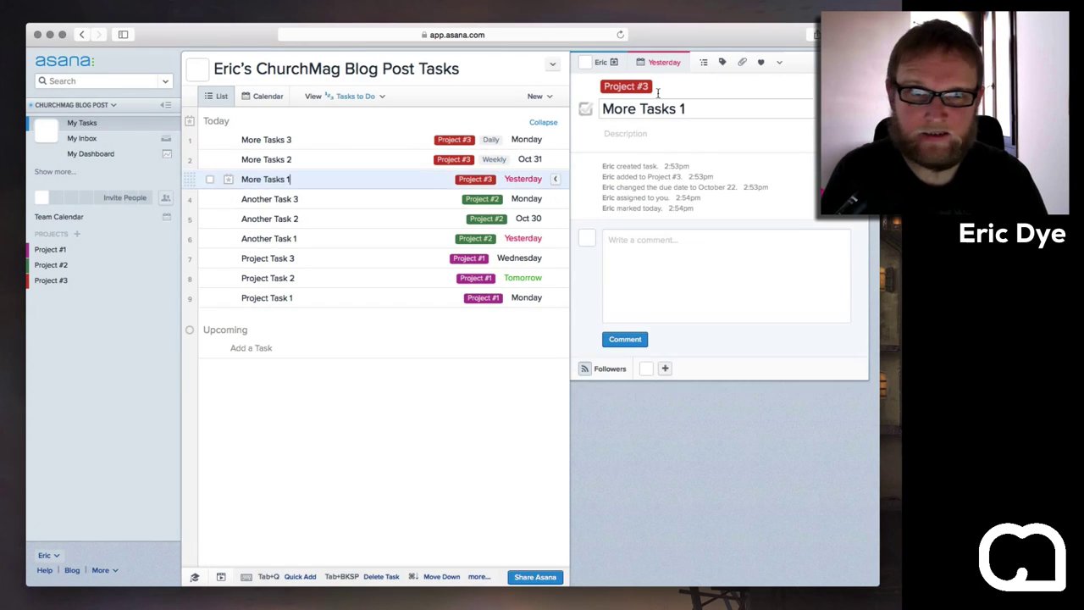
{"action": "left_click", "coordinate": [721, 63]}
{"action": "type", "text": "Mont"}
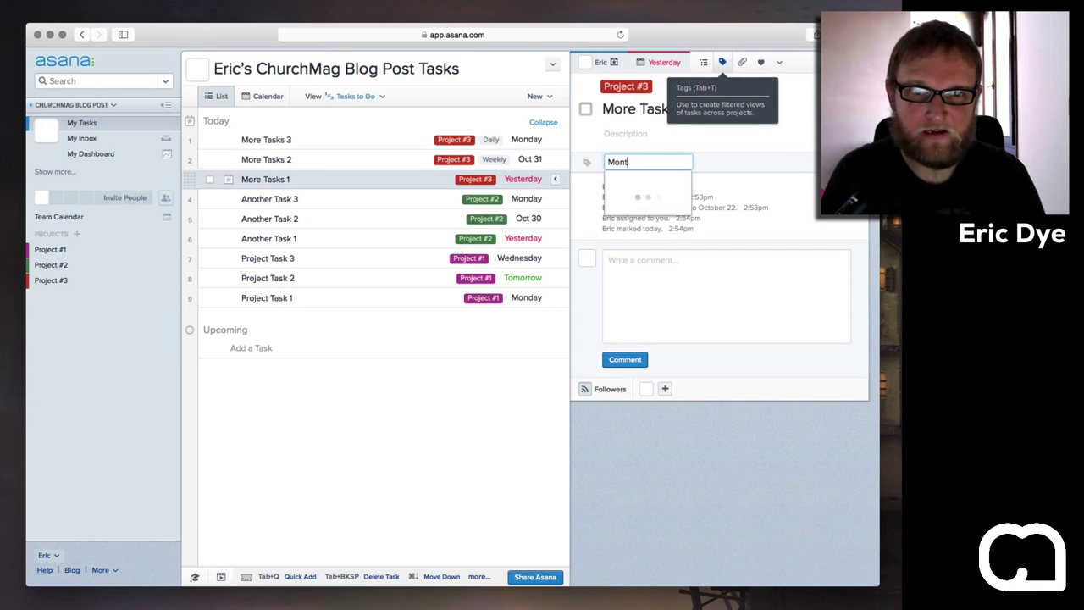
{"action": "type", "text": "hly"}
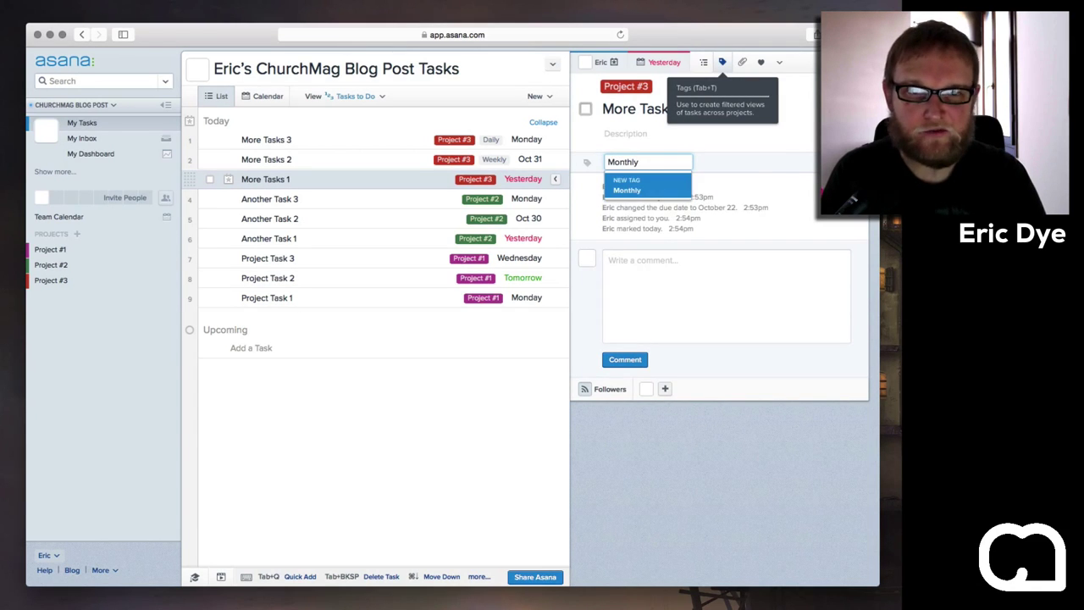
{"action": "left_click", "coordinate": [645, 190]}
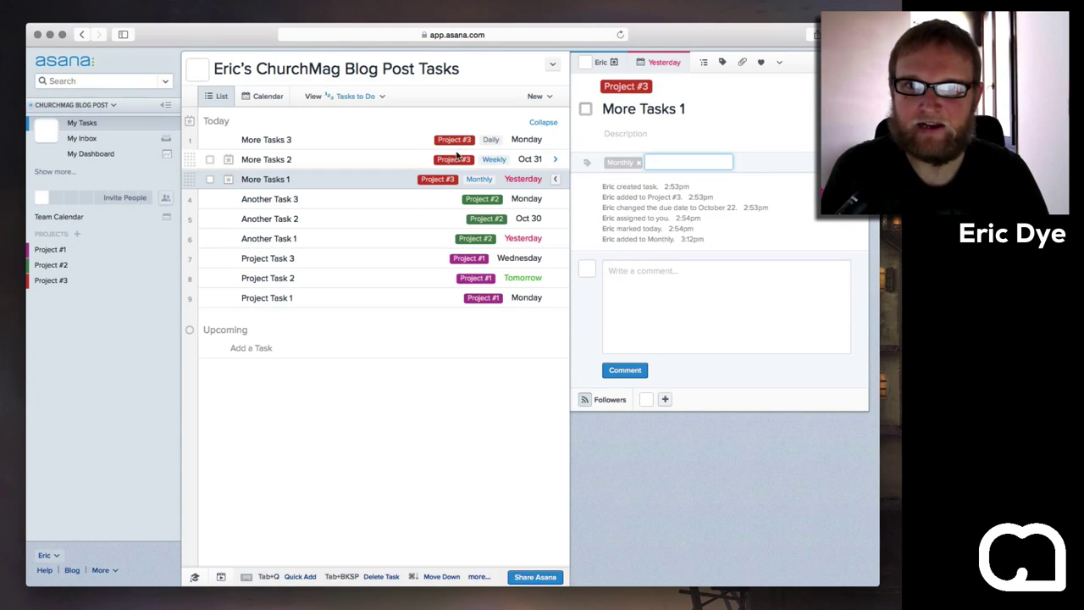
View the Daily-tagged tasks, then turn on the Tags list in the sidebar.
{"action": "left_click", "coordinate": [490, 141]}
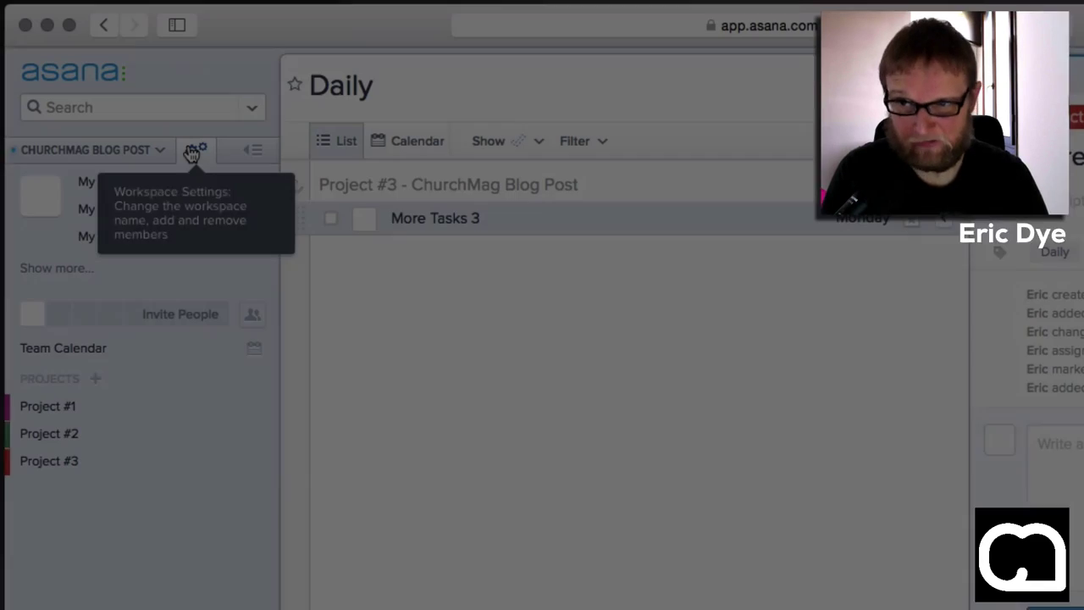
{"action": "left_click", "coordinate": [132, 106]}
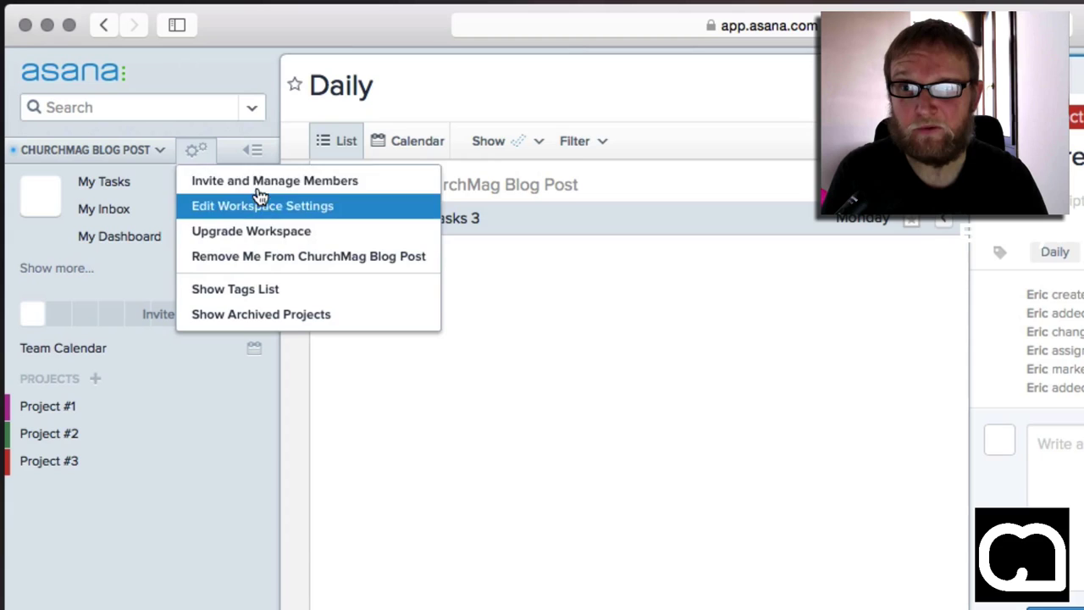
{"action": "left_click", "coordinate": [286, 289]}
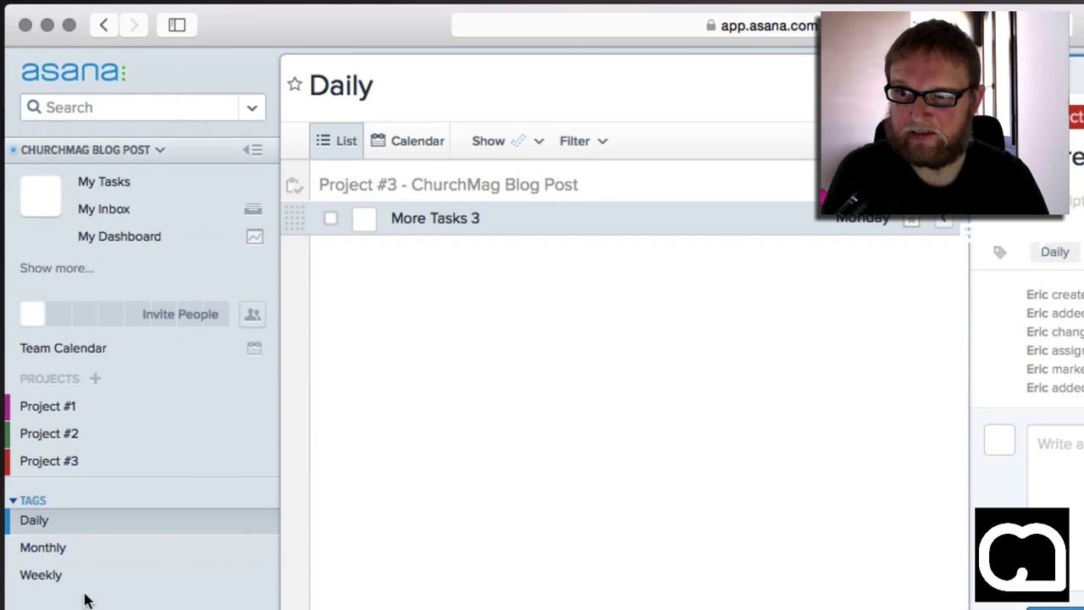
Browse the Monthly, Weekly and Daily tag lists, then return to My Tasks.
{"action": "left_click", "coordinate": [51, 549]}
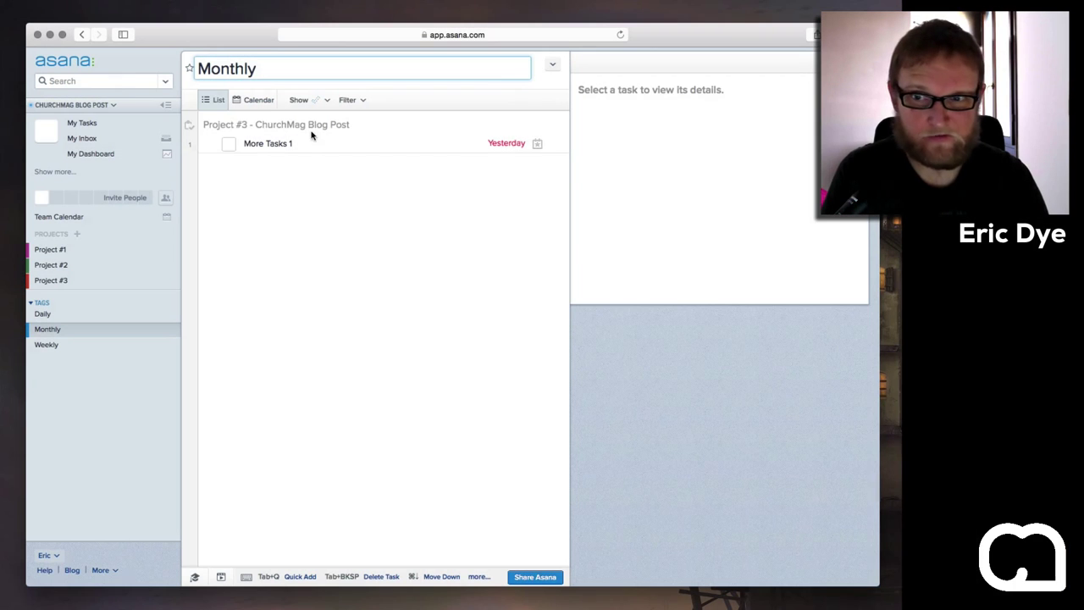
{"action": "left_click", "coordinate": [75, 353]}
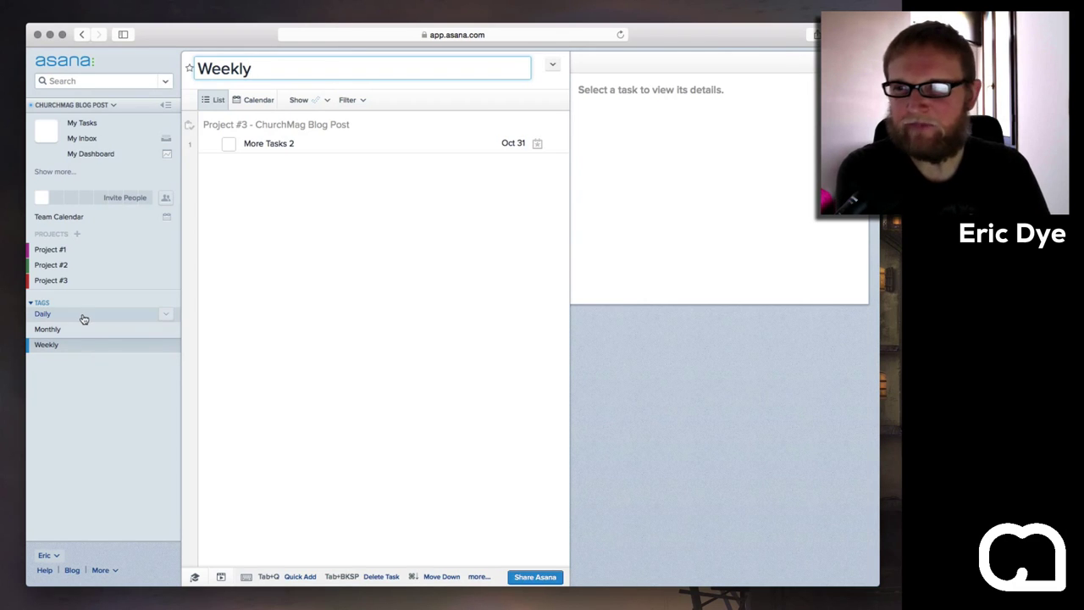
{"action": "left_click", "coordinate": [83, 318]}
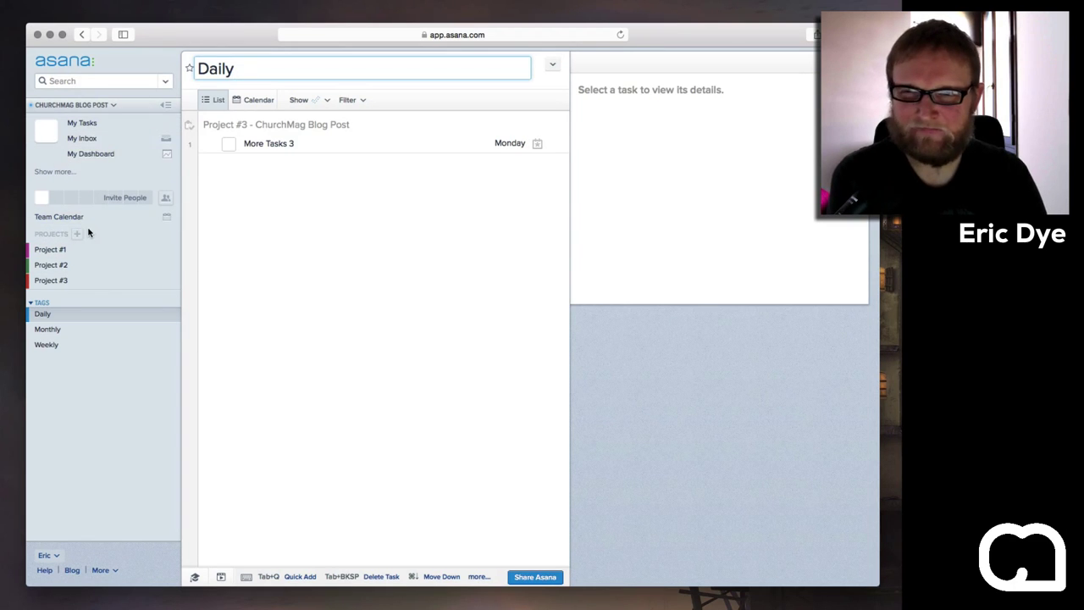
{"action": "left_click", "coordinate": [82, 123]}
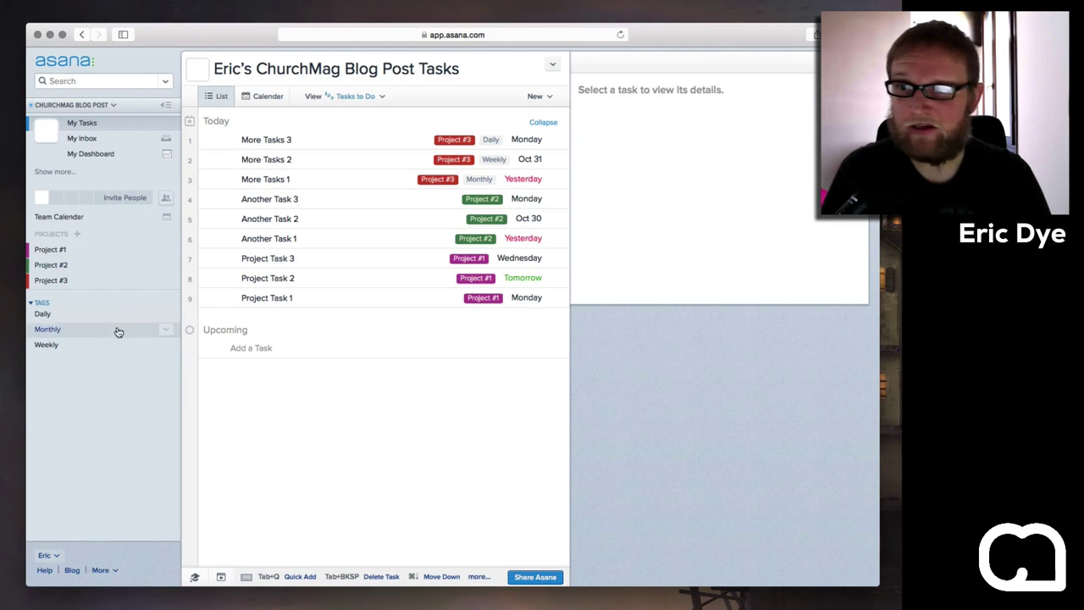
Colour the Daily tag dark, Monthly peach and Weekly light blue from the sidebar Tags list.
{"action": "left_click", "coordinate": [167, 317]}
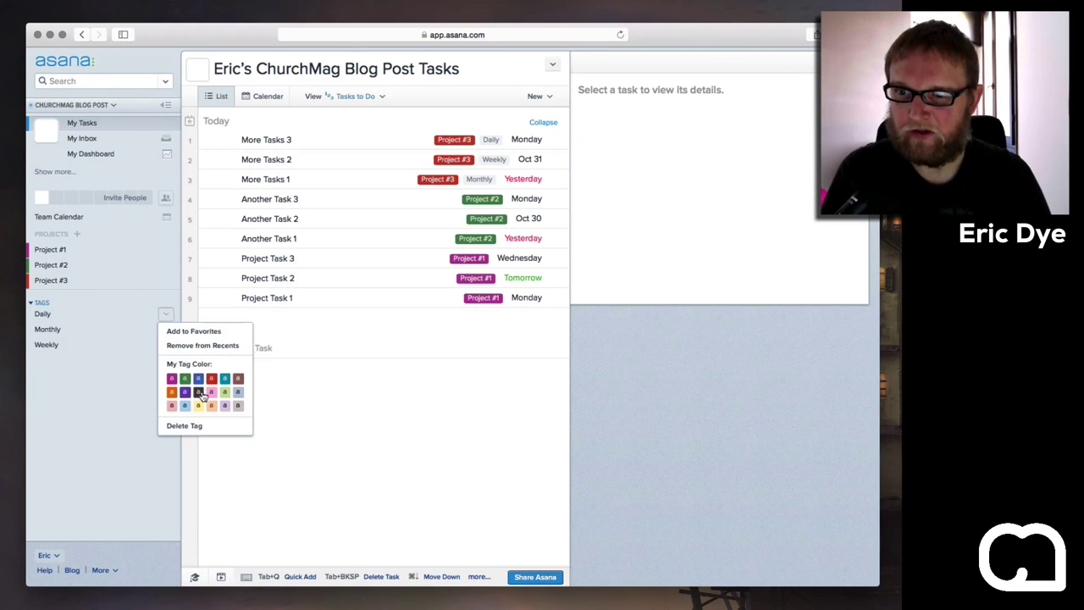
{"action": "left_click", "coordinate": [201, 395]}
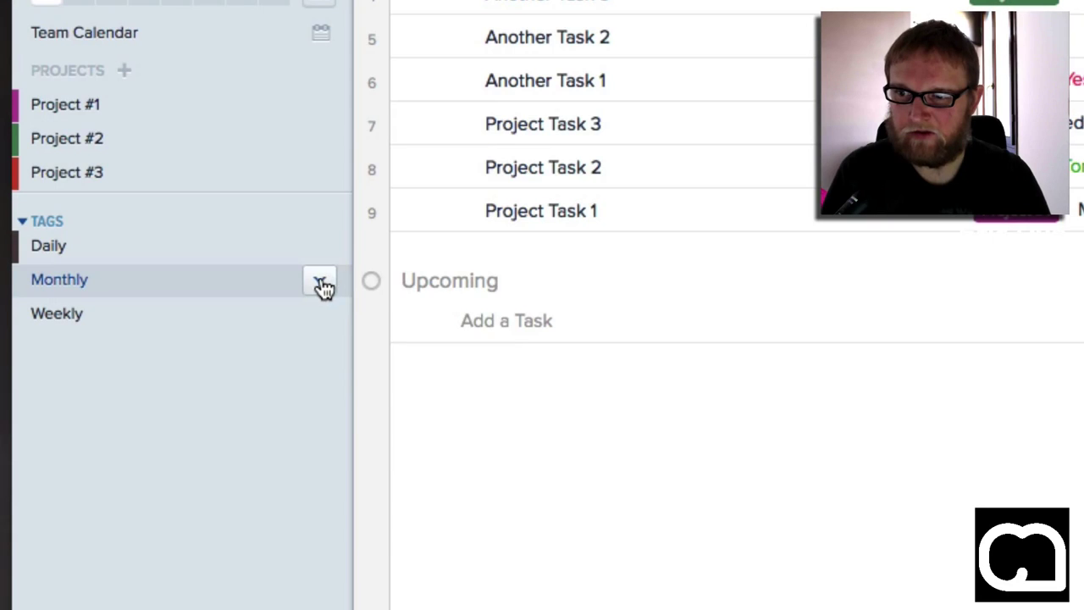
{"action": "left_click", "coordinate": [319, 279]}
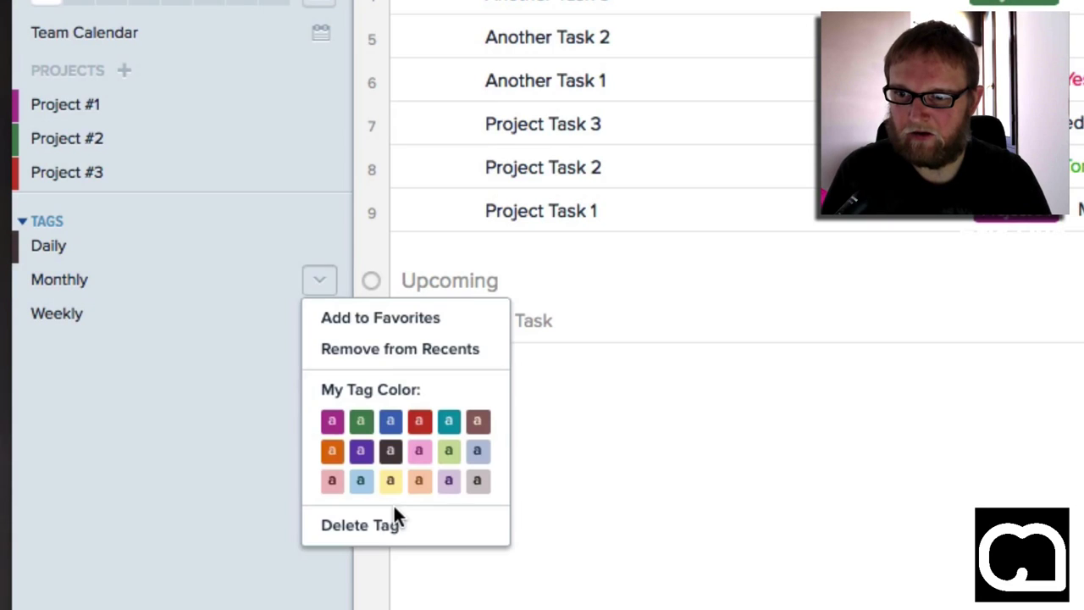
{"action": "left_click", "coordinate": [419, 480]}
{"action": "left_click", "coordinate": [319, 313]}
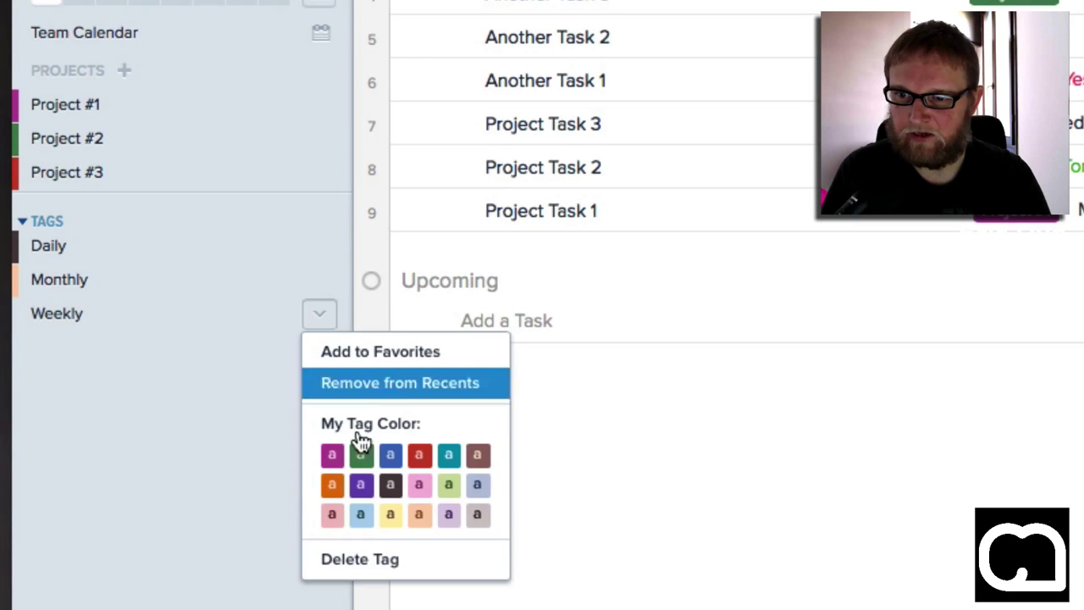
{"action": "left_click", "coordinate": [364, 516]}
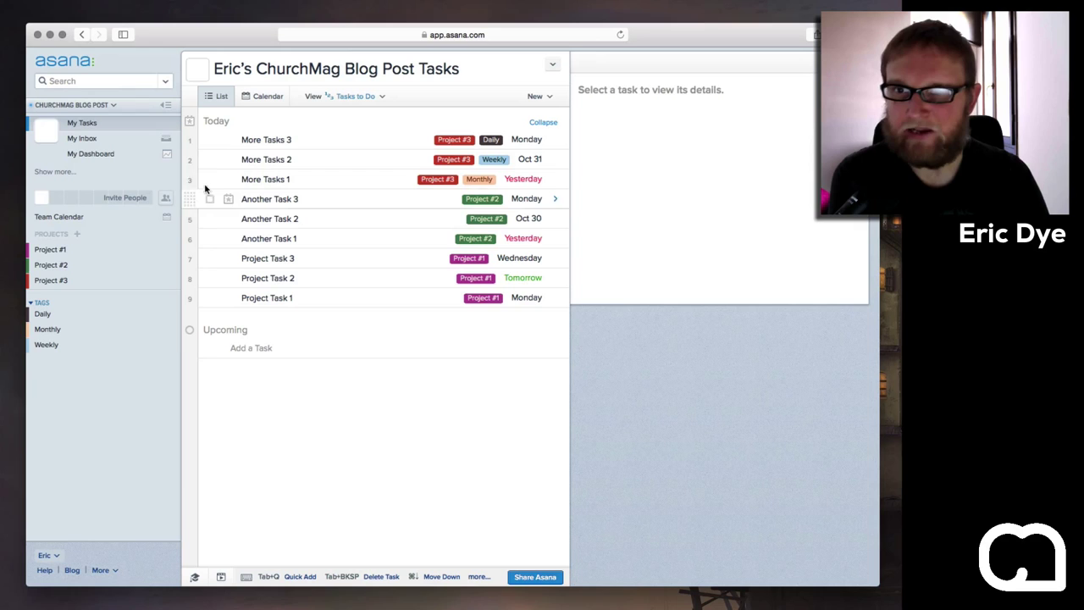
Drag More Tasks 2 below More Tasks 1 in the task list.
{"action": "left_click_drag", "start_coordinate": [189, 159], "coordinate": [187, 185]}
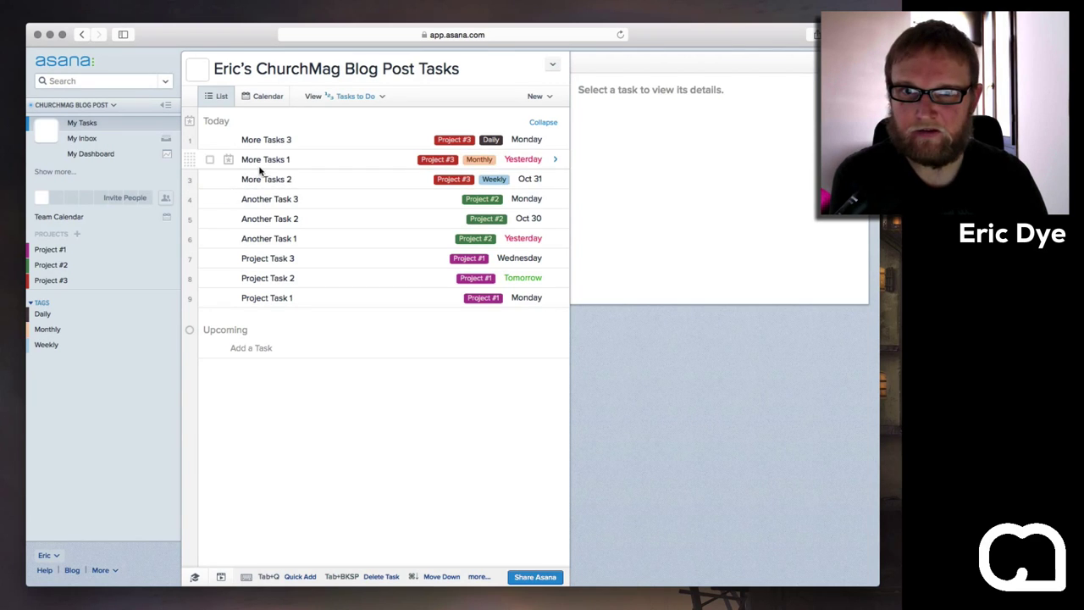